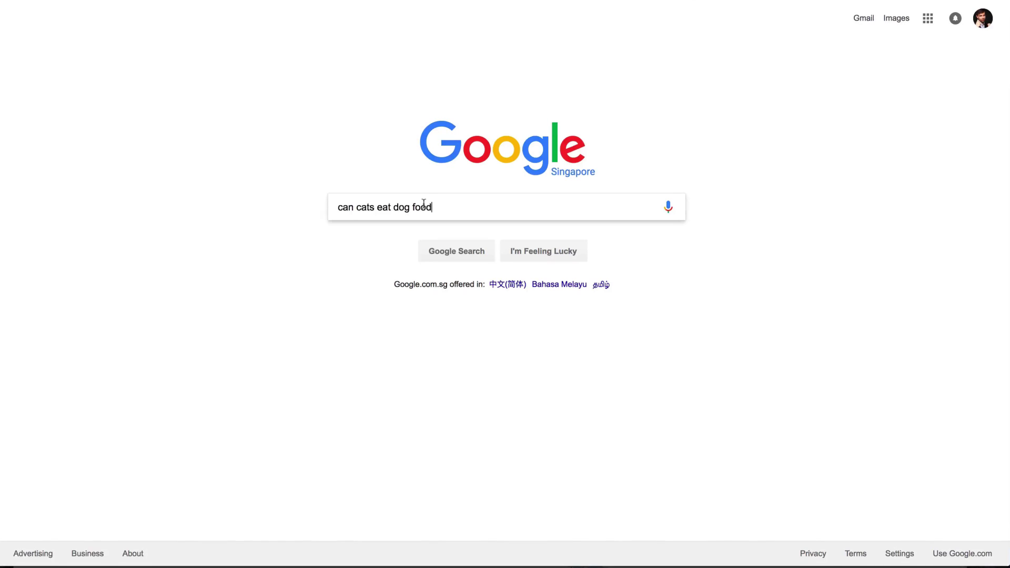
Run the Google search for 'can cats eat dog food'.
{"action": "key", "text": "Return"}
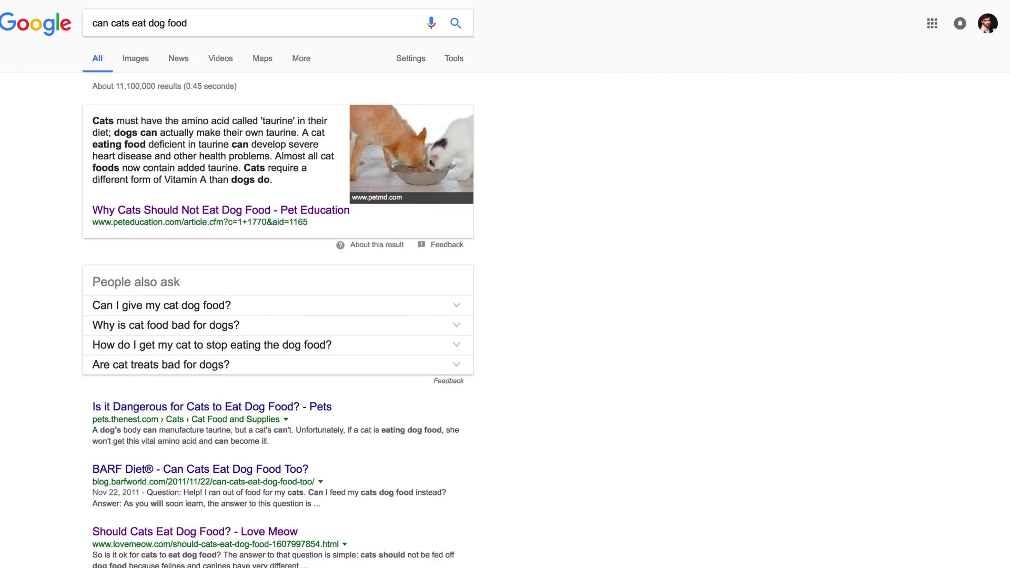
{"action": "scroll", "coordinate": [505, 315], "scroll_direction": "down", "scroll_amount": 5}
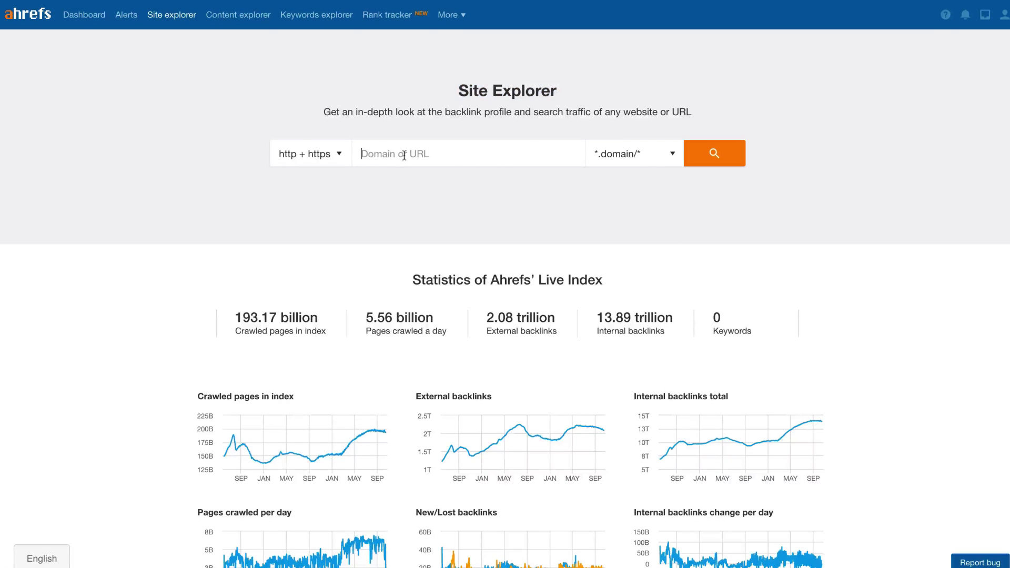
Analyse lovemeow.com in Site Explorer and view its Organic keywords report.
{"action": "left_click", "coordinate": [404, 155]}
{"action": "type", "text": "lovemeow.com"}
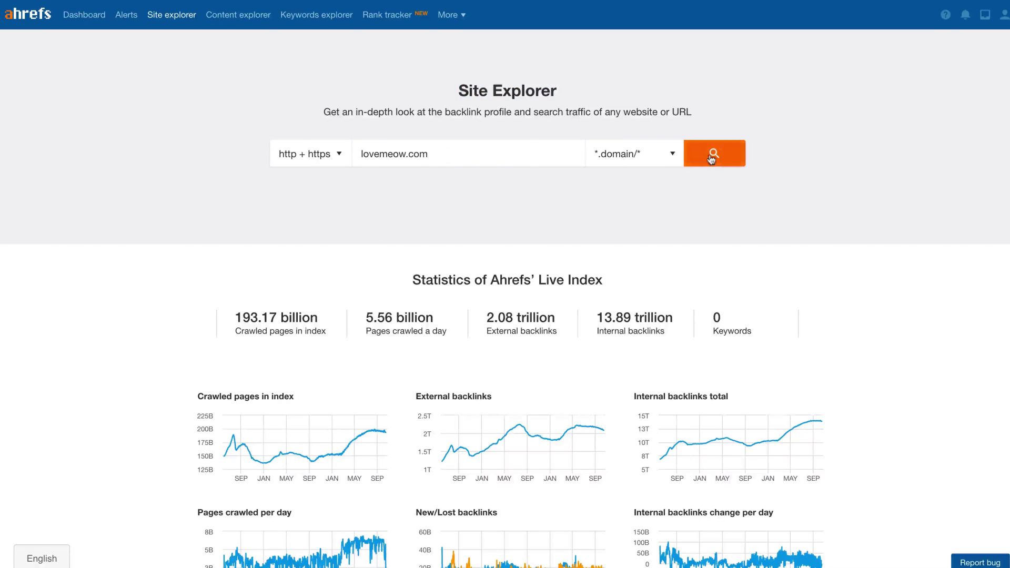
{"action": "left_click", "coordinate": [712, 156]}
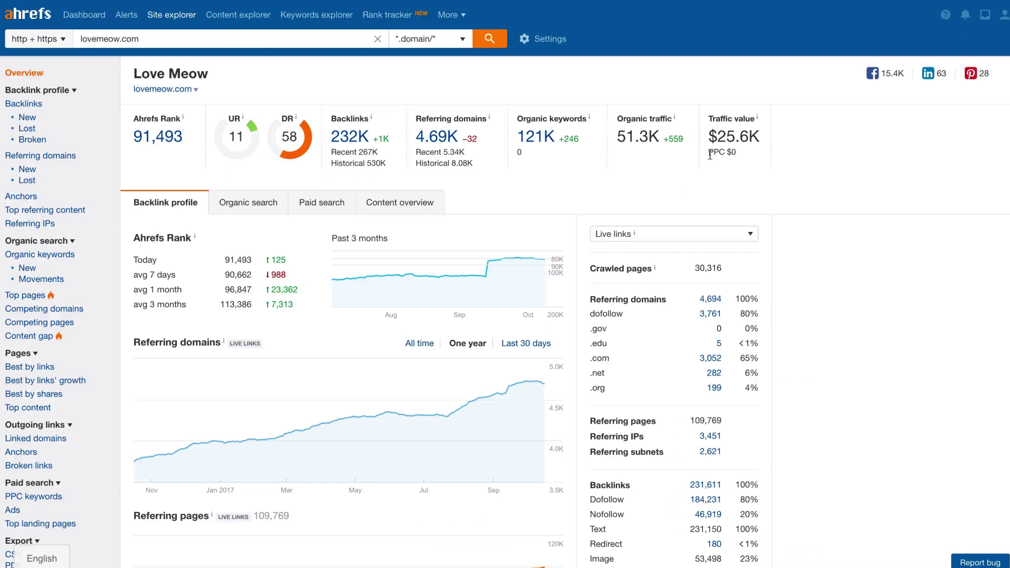
{"action": "left_click", "coordinate": [65, 262]}
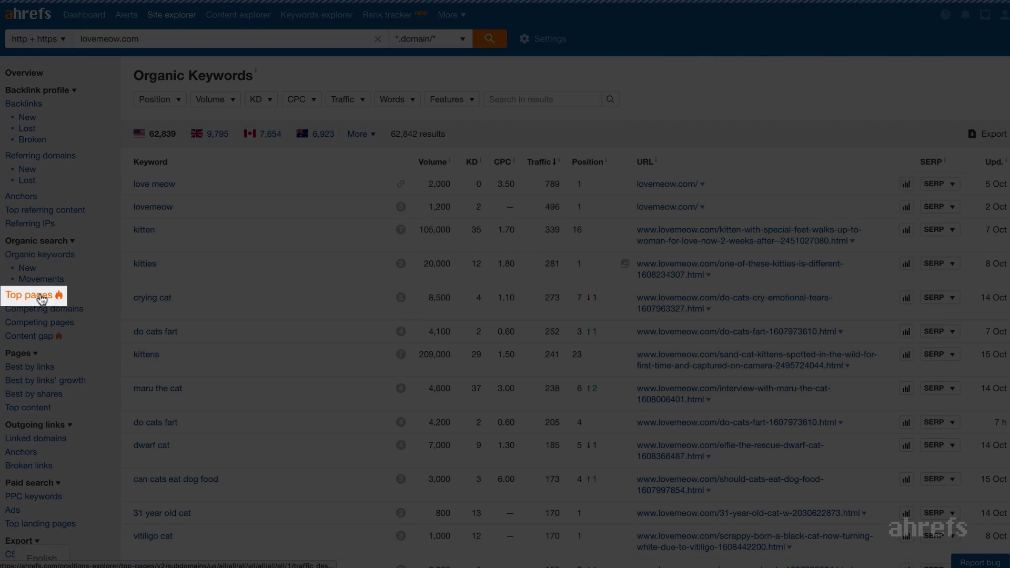
Show lovemeow.com's Top pages and expand link statistics for the second-ranked URL.
{"action": "left_click", "coordinate": [41, 299]}
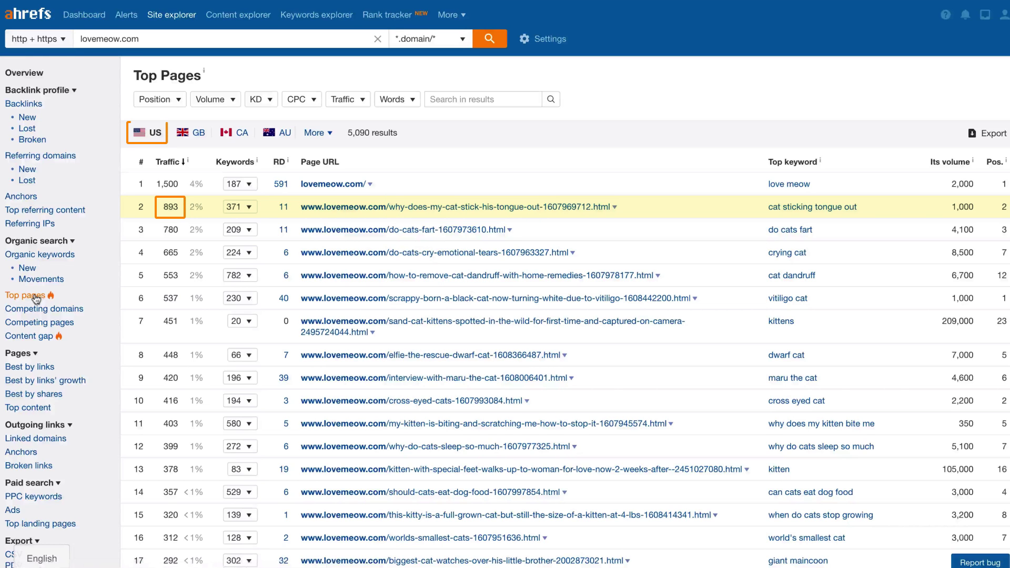
{"action": "left_click", "coordinate": [615, 209]}
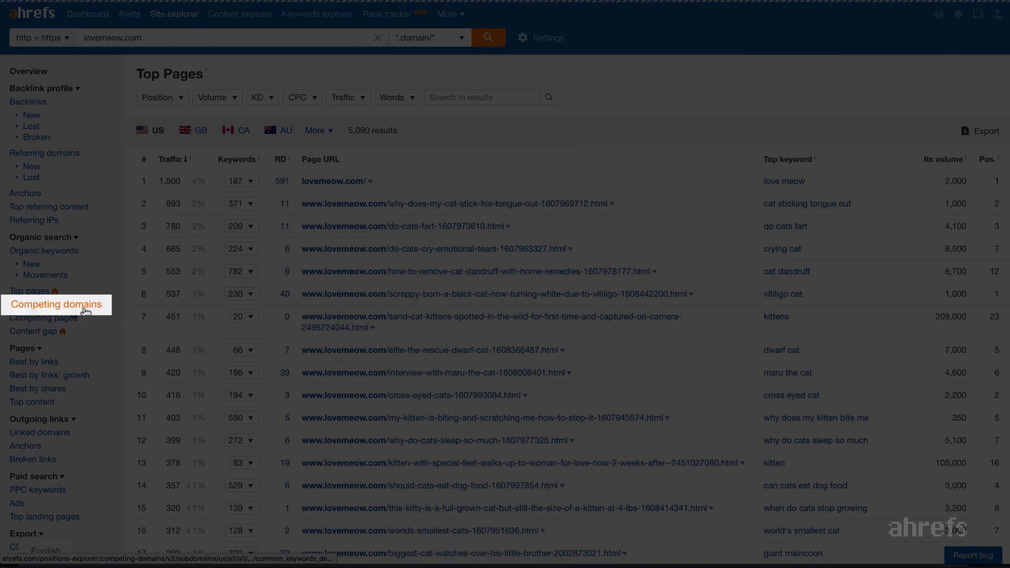
List lovemeow.com's competing domains and copy the catster.com domain name.
{"action": "left_click", "coordinate": [72, 311]}
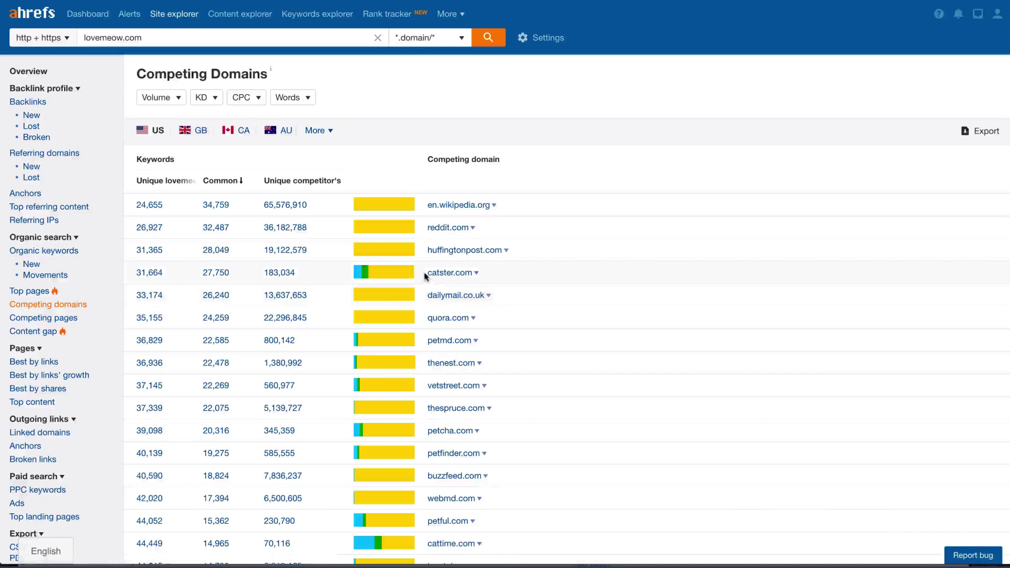
{"action": "left_click_drag", "start_coordinate": [426, 273], "coordinate": [471, 273]}
{"action": "key", "text": "ctrl+c"}
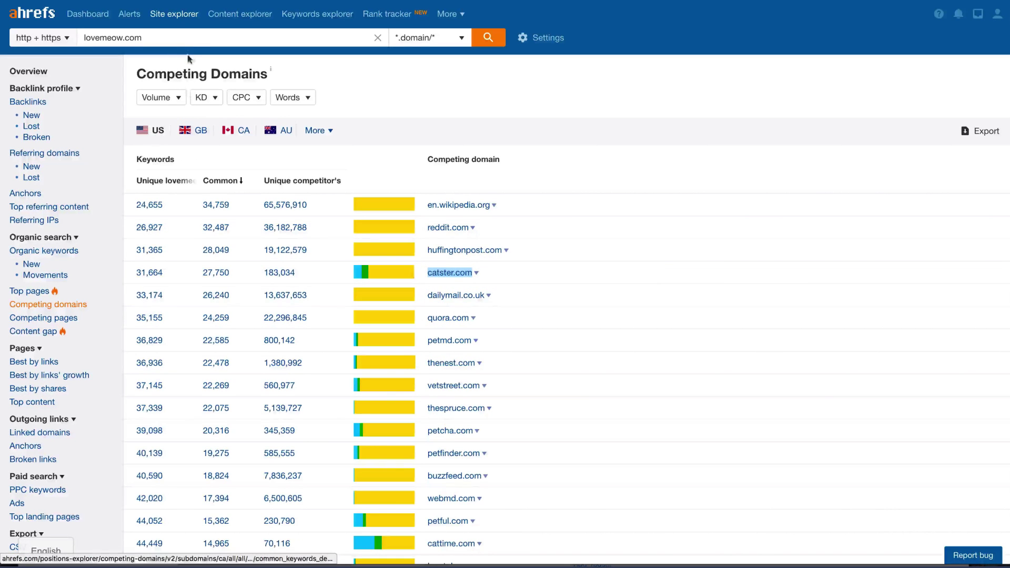
Replace lovemeow.com with catster.com in the Site Explorer domain field.
{"action": "left_click", "coordinate": [189, 38]}
{"action": "key", "text": "ctrl+a"}
{"action": "key", "text": "ctrl+v"}
Analyse catster.com and show its Top pages report ranked by traffic.
{"action": "key", "text": "Return"}
{"action": "left_click", "coordinate": [34, 293]}
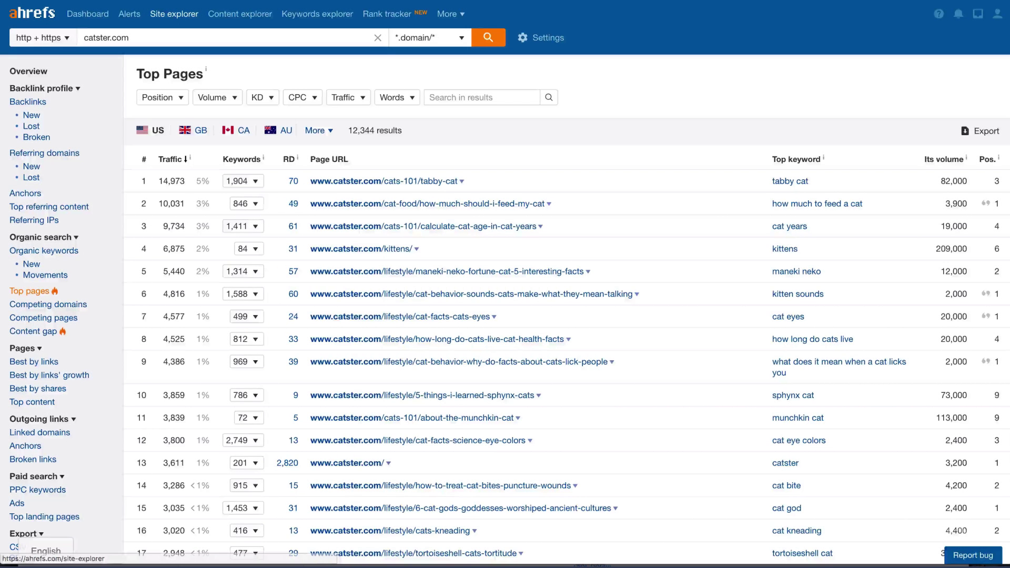
Show catster.com's Competing domains, led by en.wikipedia.org, petmd.com and webmd.com.
{"action": "left_click", "coordinate": [59, 306]}
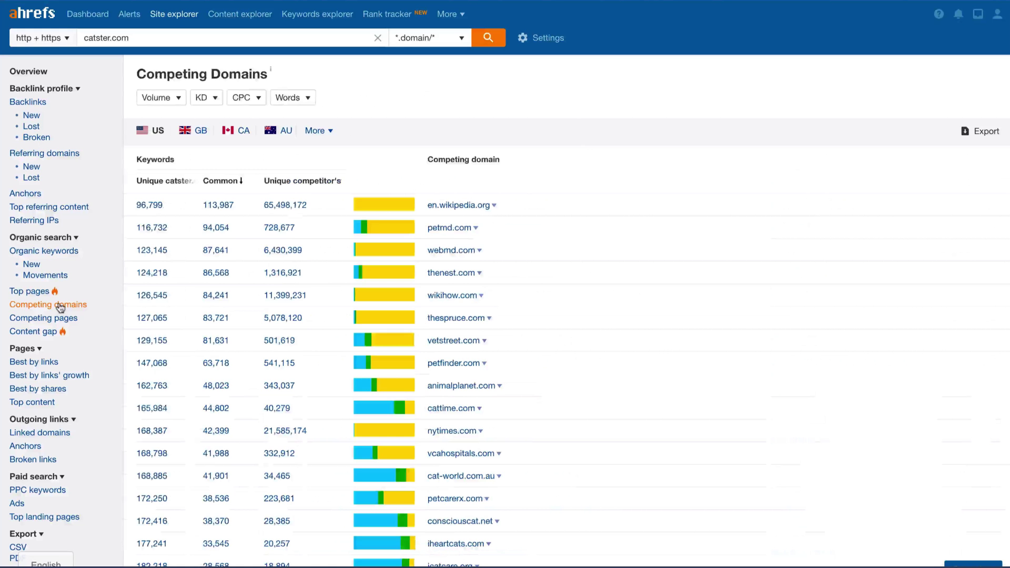